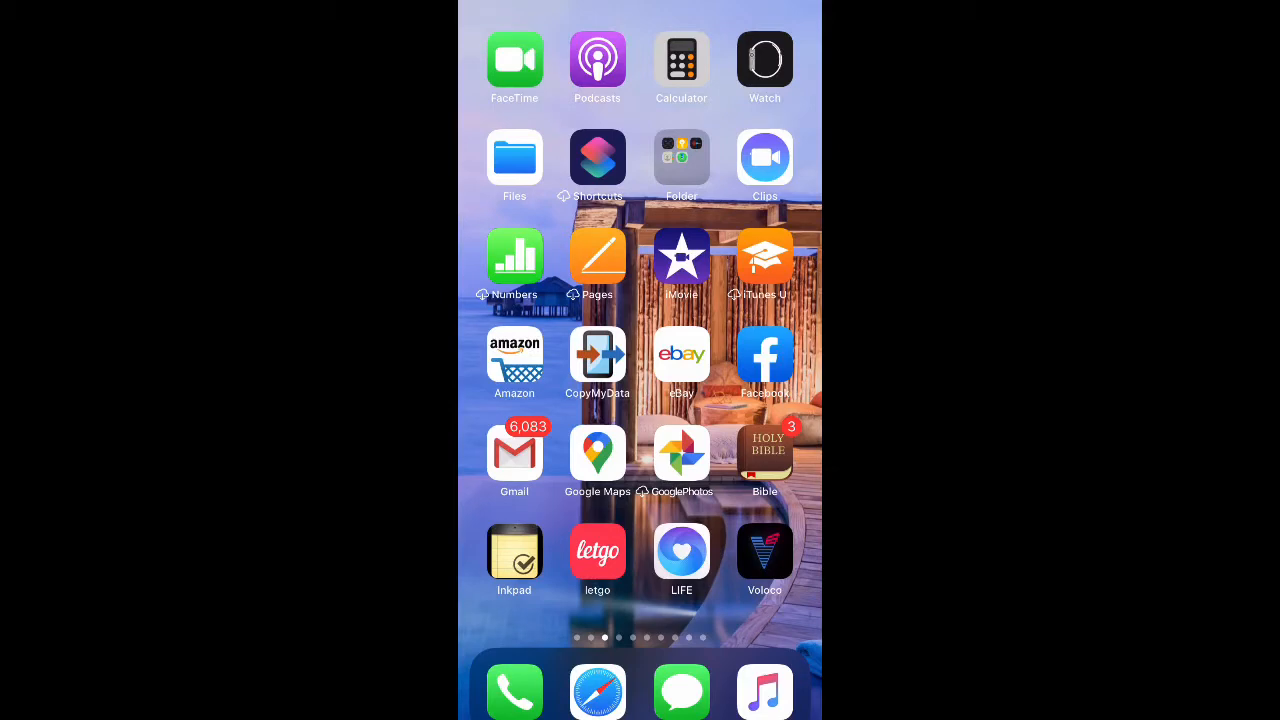
Launch Facebook and reach the full Settings page via Settings & Privacy.
{"action": "left_click", "coordinate": [765, 355]}
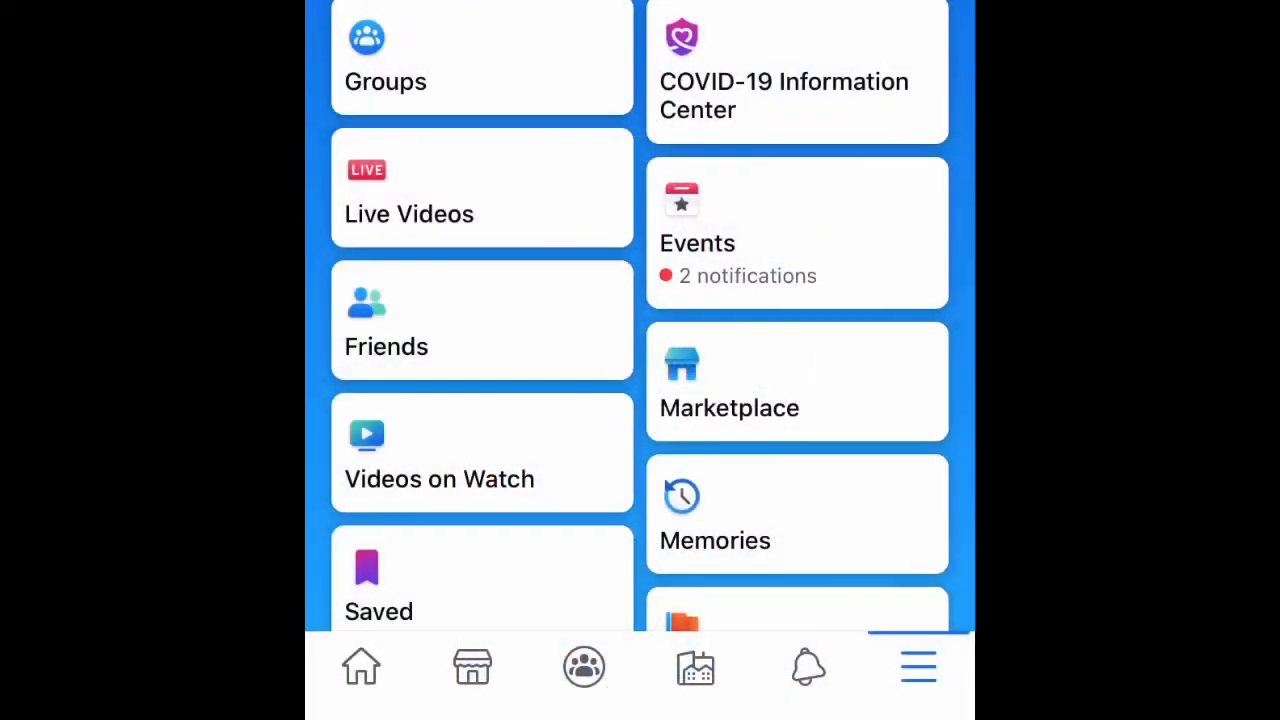
{"action": "scroll", "coordinate": [640, 400], "scroll_direction": "down", "scroll_amount": 5}
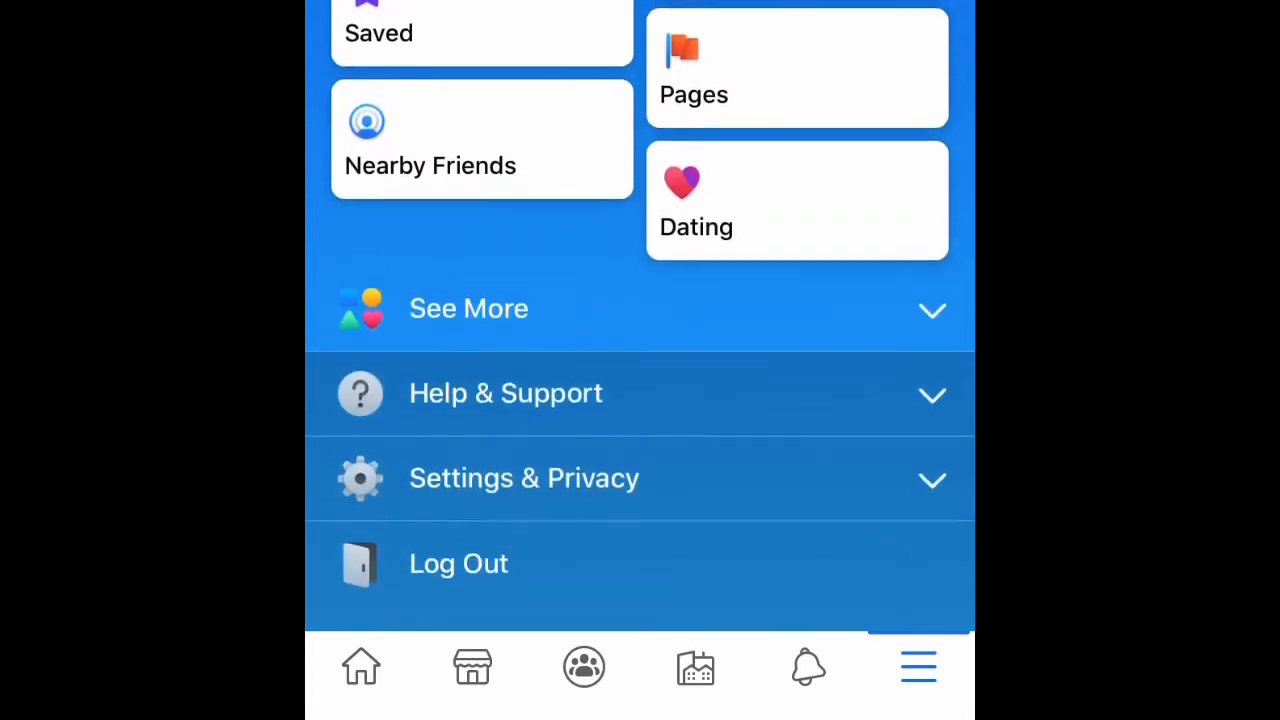
{"action": "left_click", "coordinate": [640, 478]}
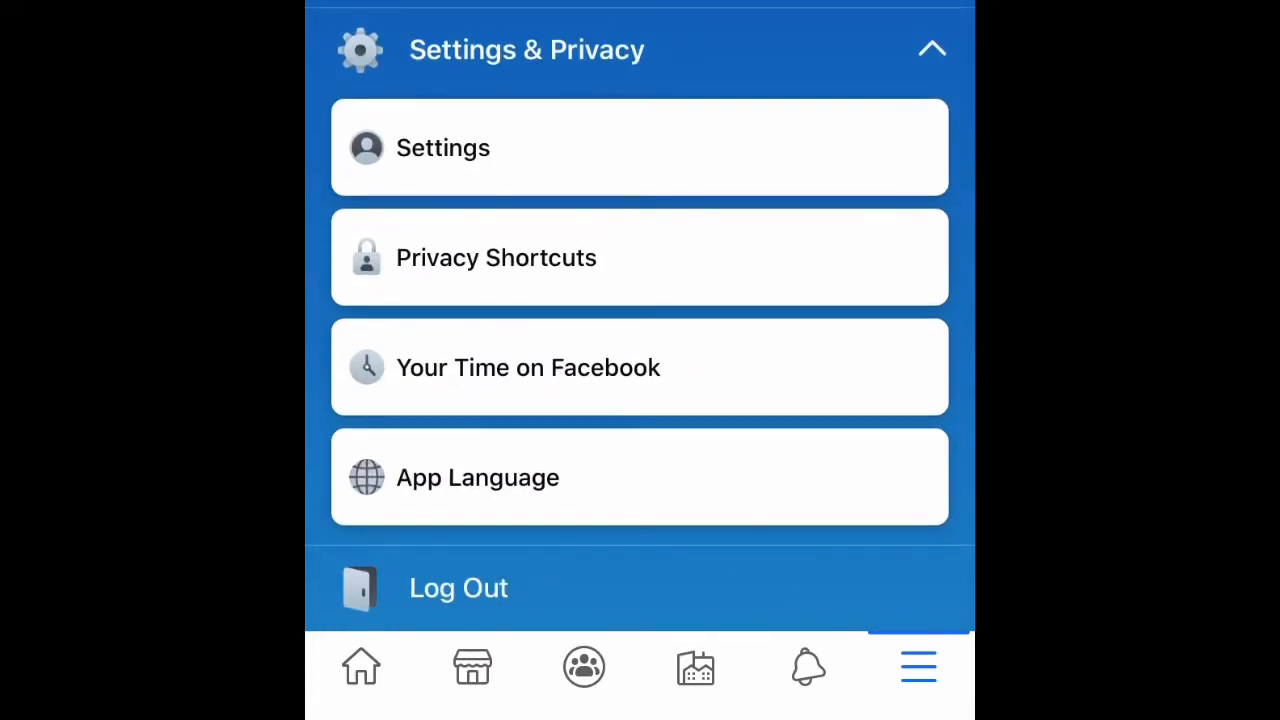
{"action": "left_click", "coordinate": [640, 147]}
{"action": "scroll", "coordinate": [640, 400], "scroll_direction": "down", "scroll_amount": 5}
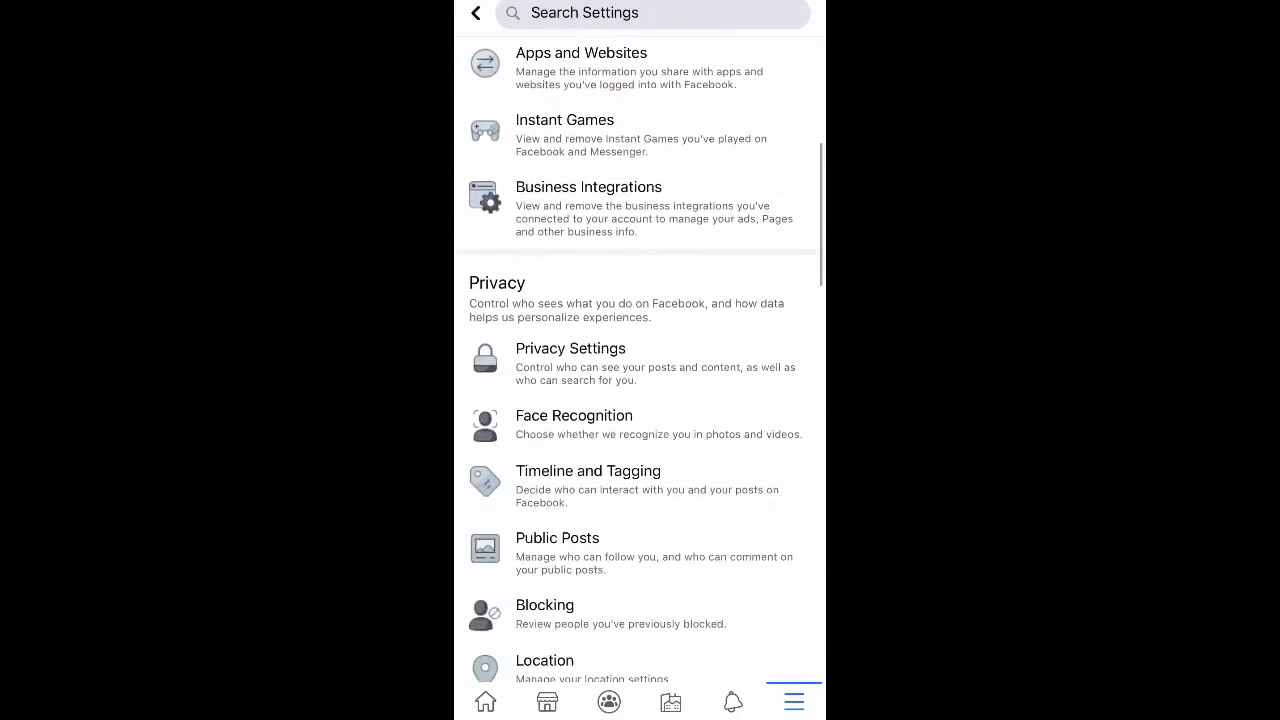
{"action": "scroll", "coordinate": [640, 400], "scroll_direction": "down", "scroll_amount": 5}
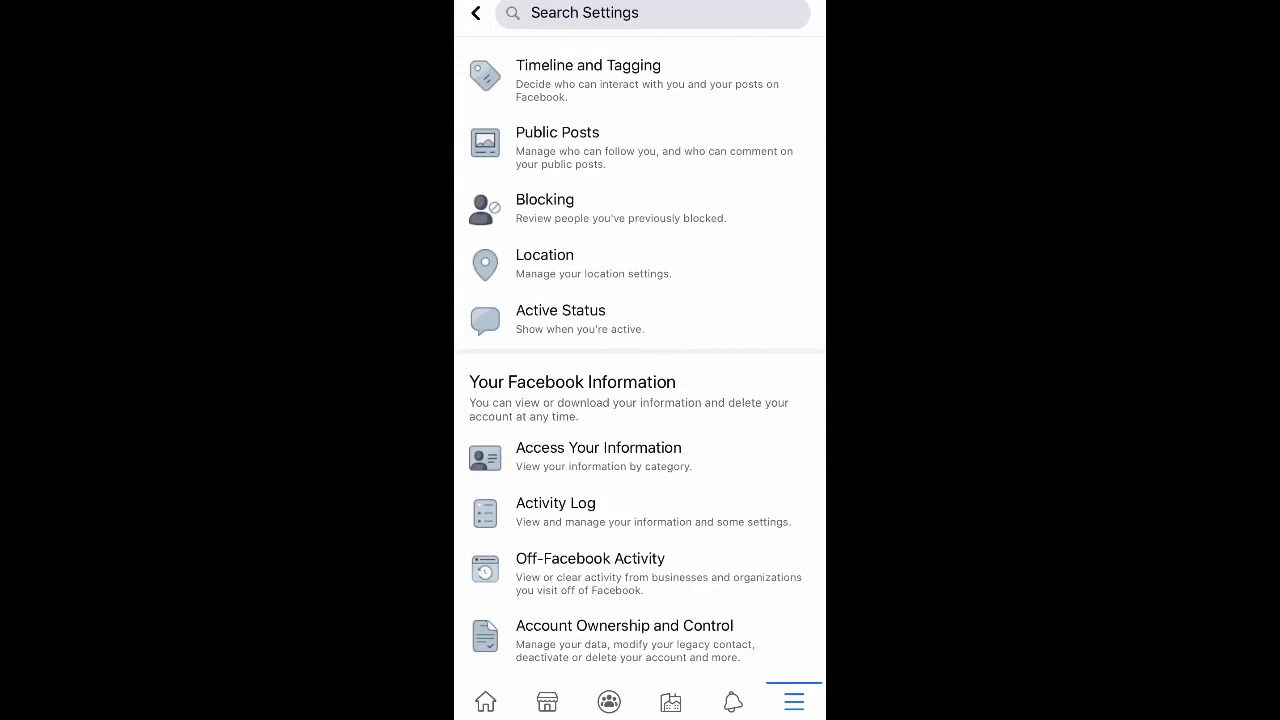
Filter the Activity Log to the 'Videos You've Watched' category, listed by date.
{"action": "left_click", "coordinate": [555, 511]}
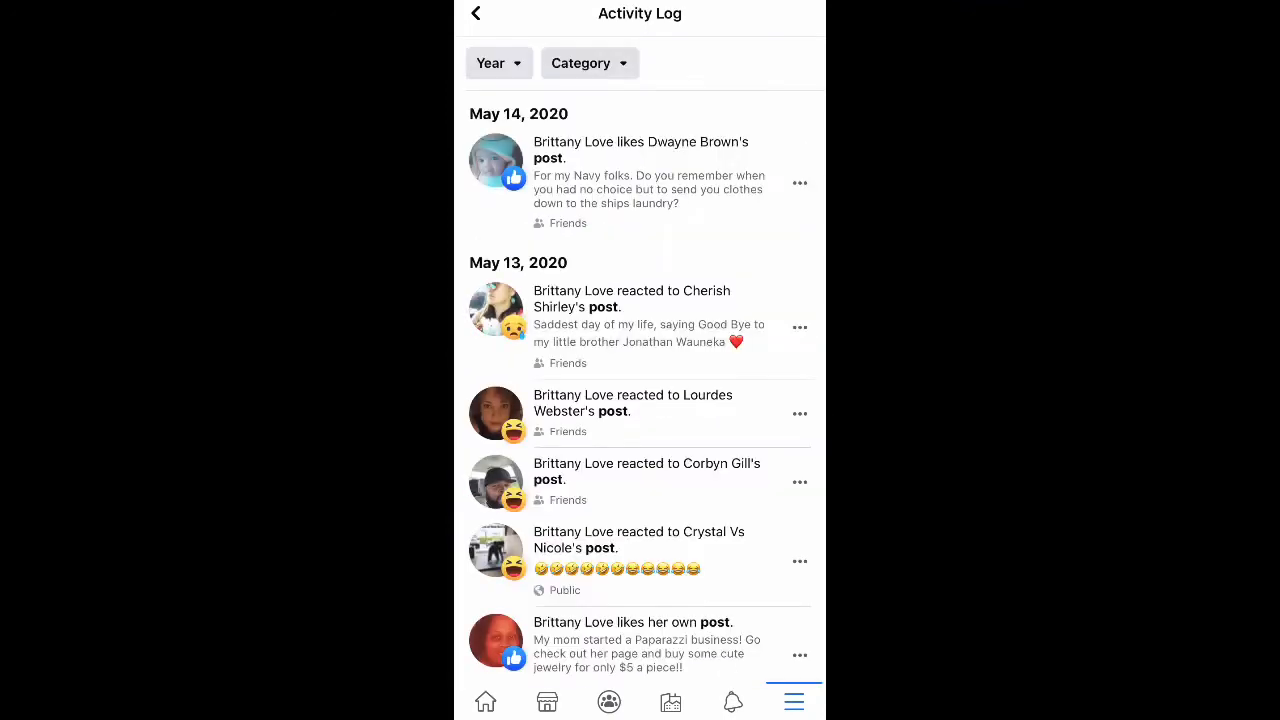
{"action": "left_click", "coordinate": [588, 63]}
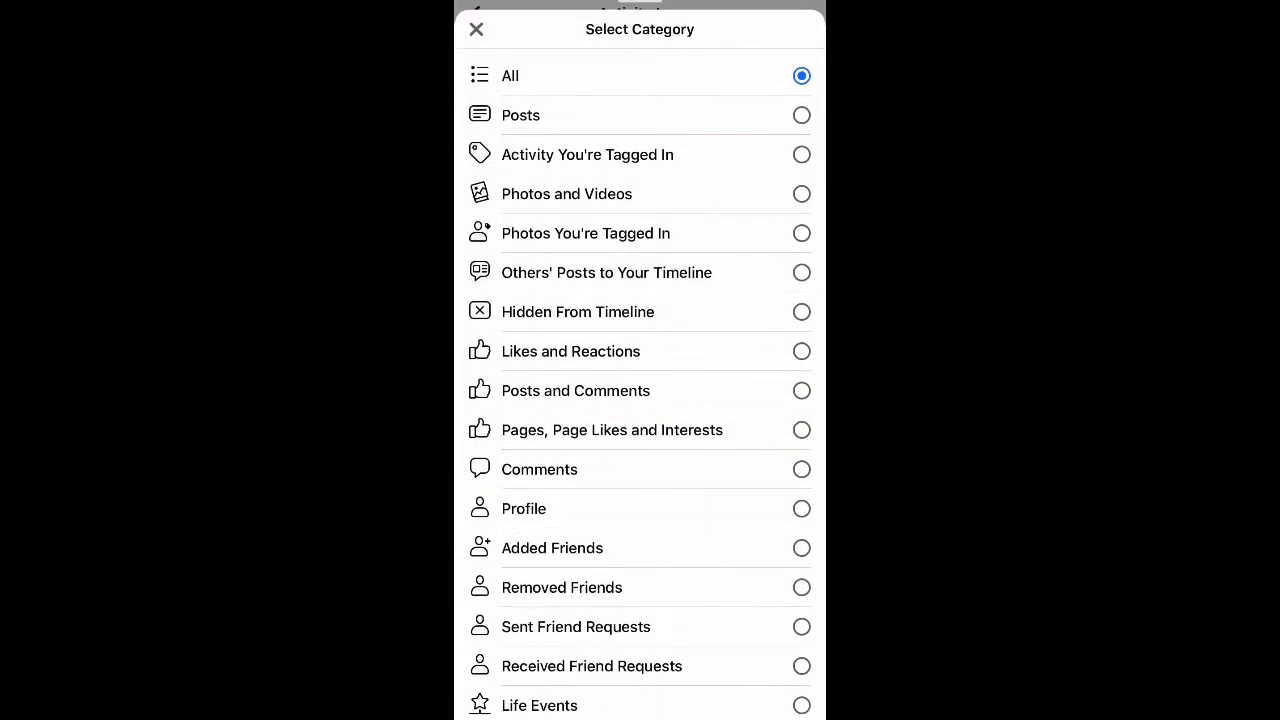
{"action": "scroll", "coordinate": [640, 400], "scroll_direction": "down", "scroll_amount": 5}
{"action": "scroll", "coordinate": [640, 400], "scroll_direction": "down", "scroll_amount": 5}
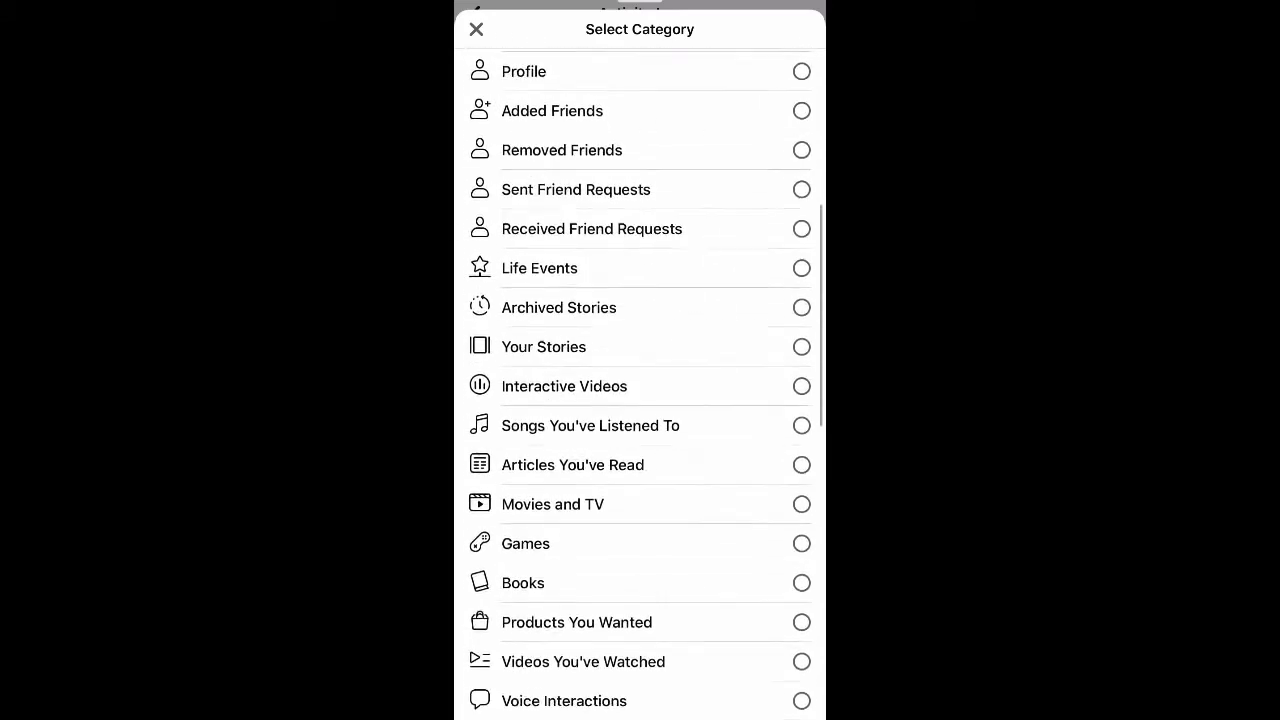
{"action": "scroll", "coordinate": [640, 400], "scroll_direction": "down", "scroll_amount": 3}
{"action": "scroll", "coordinate": [640, 400], "scroll_direction": "down", "scroll_amount": 3}
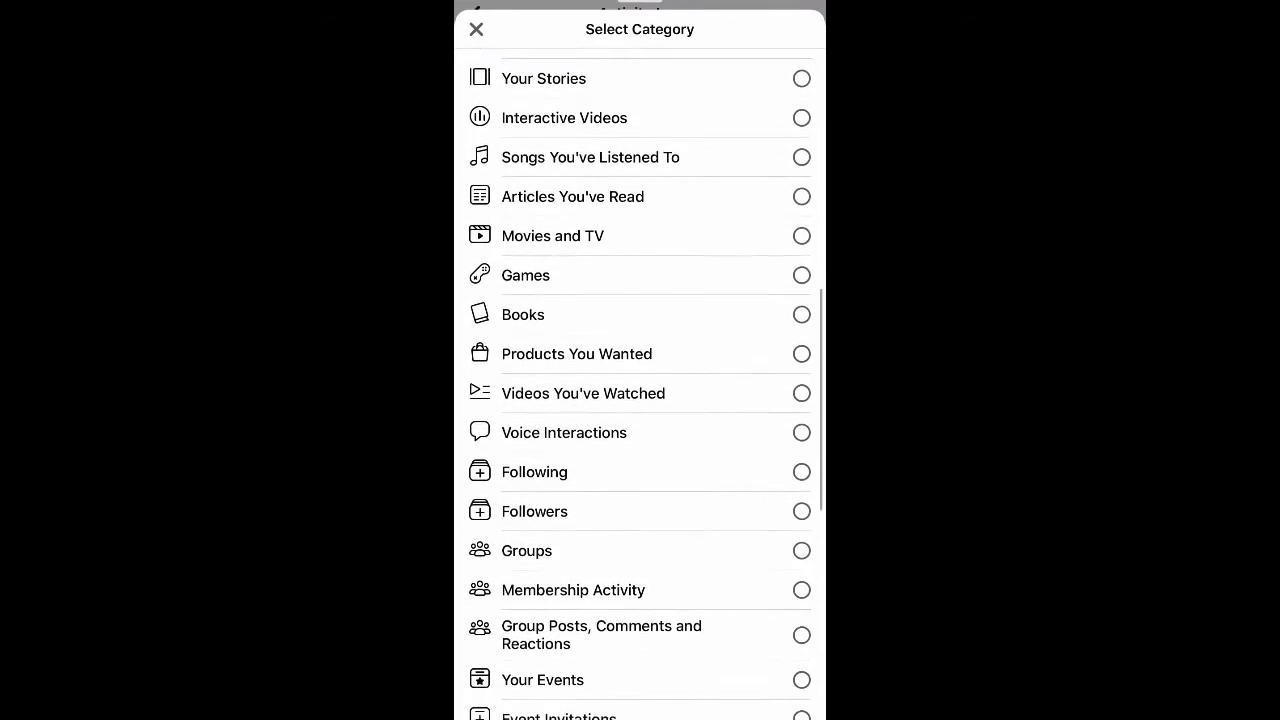
{"action": "left_click_drag", "start_coordinate": [640, 100], "coordinate": [640, 370]}
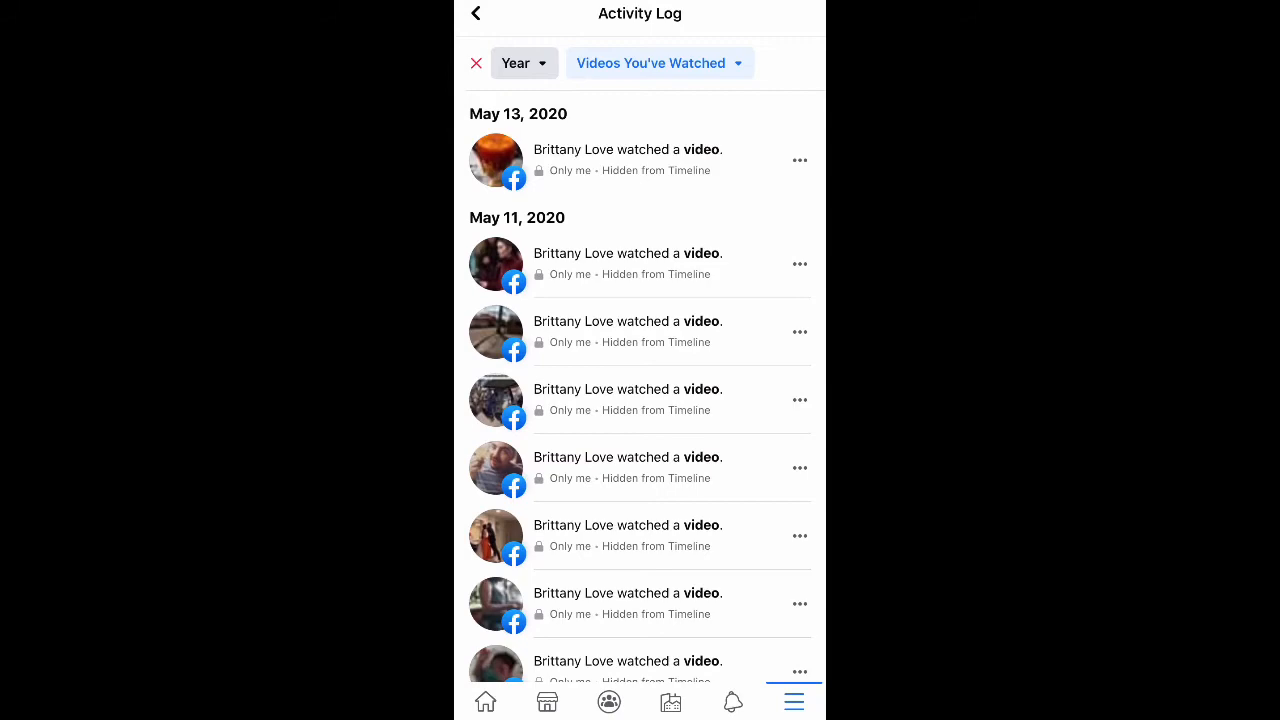
Return to the home feed before reopening the Activity Log's category list.
{"action": "left_click", "coordinate": [485, 702]}
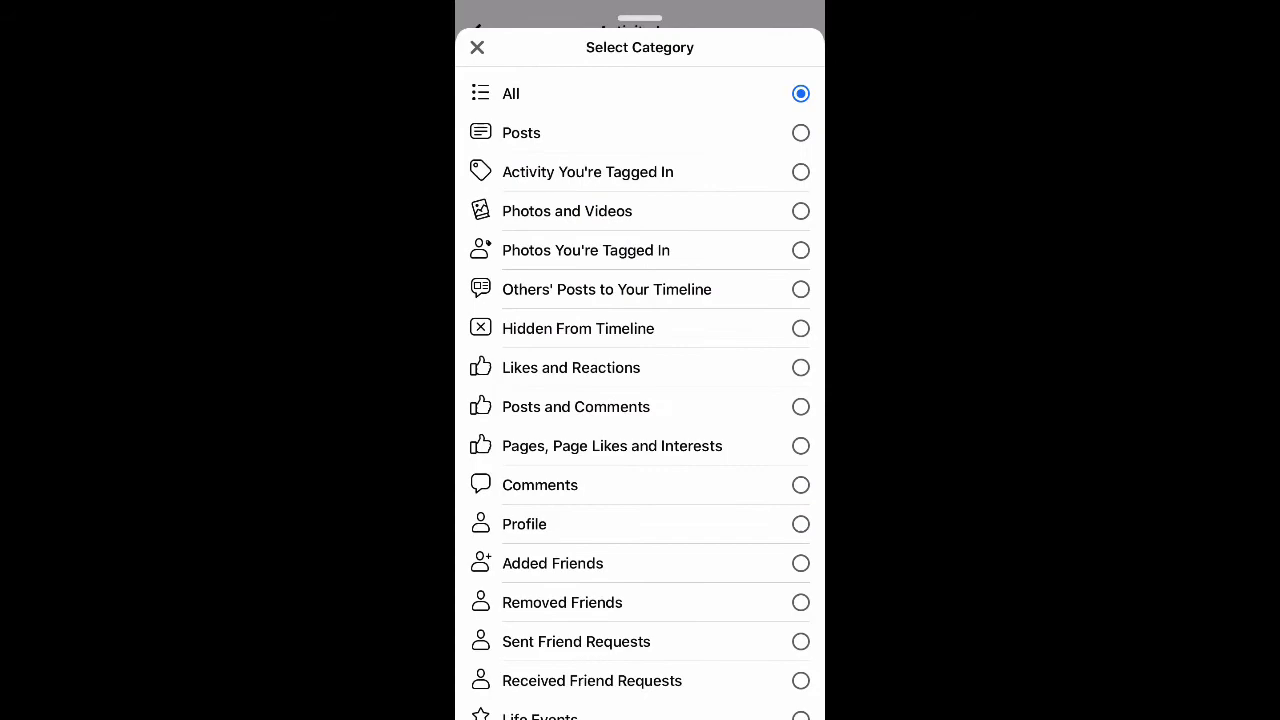
{"action": "scroll", "coordinate": [640, 400], "scroll_direction": "down", "scroll_amount": 10}
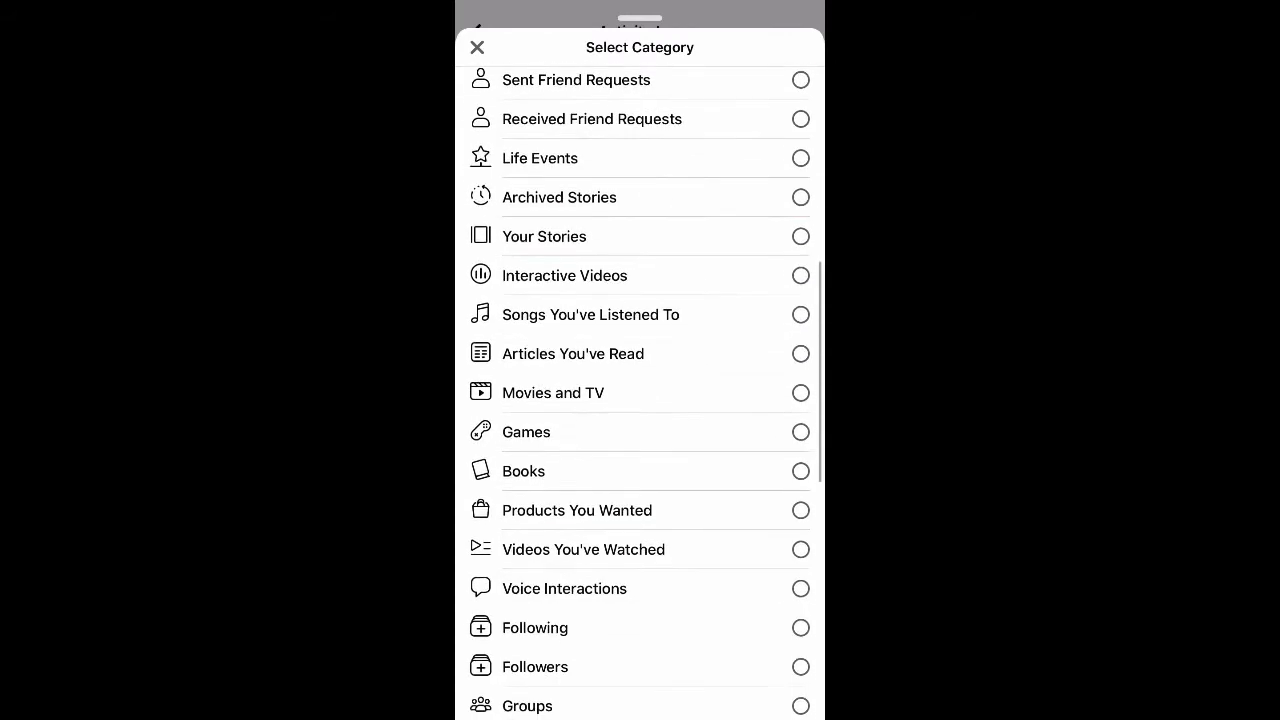
{"action": "scroll", "coordinate": [640, 400], "scroll_direction": "down", "scroll_amount": 5}
Choose 'Videos You've Watched' so the log lists only watched videos by date.
{"action": "left_click", "coordinate": [640, 560]}
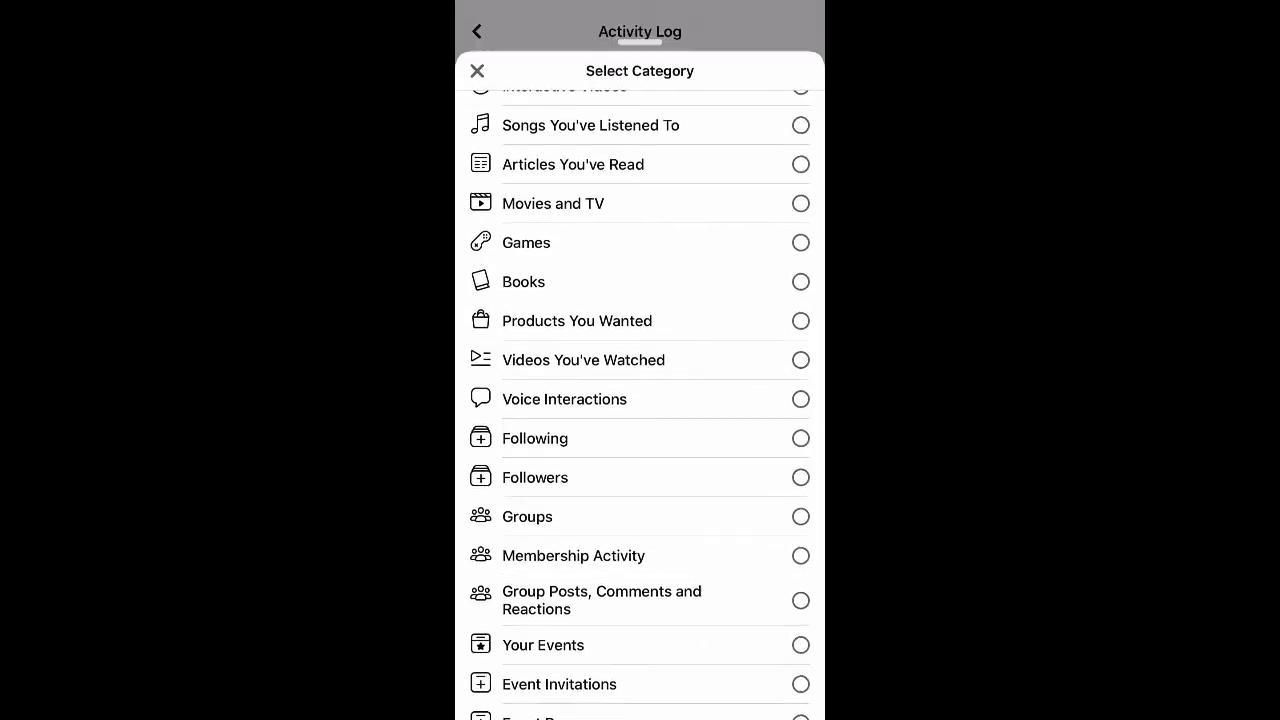